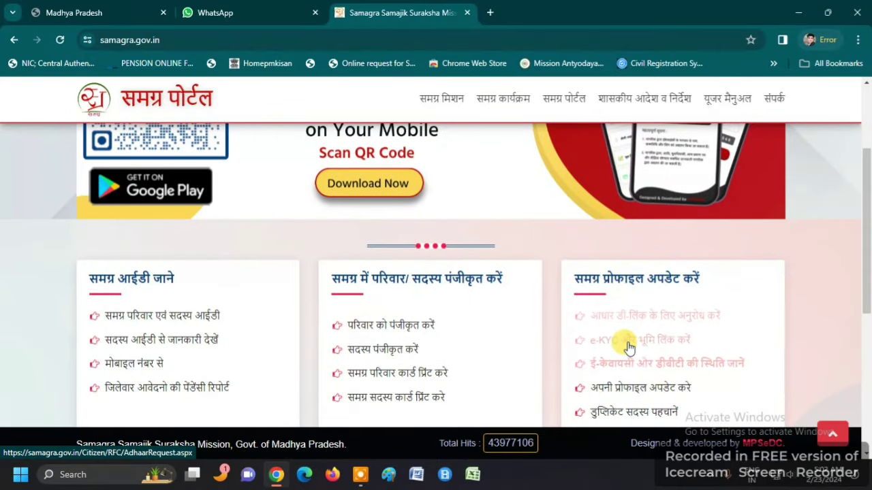
Step: Open the e-KYC and land linking page on the Samagra portal and view its instructions and Samagra ID form
scroll(663, 253, up, 3)
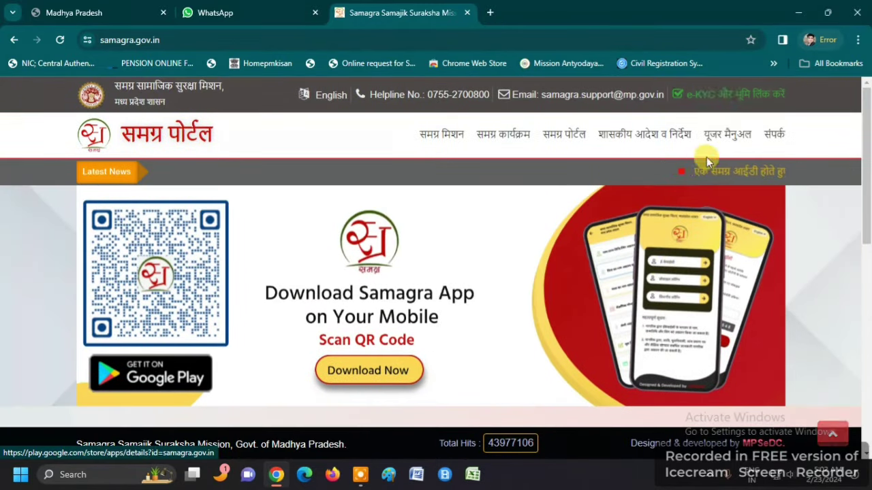
click(712, 96)
scroll(347, 310, down, 4)
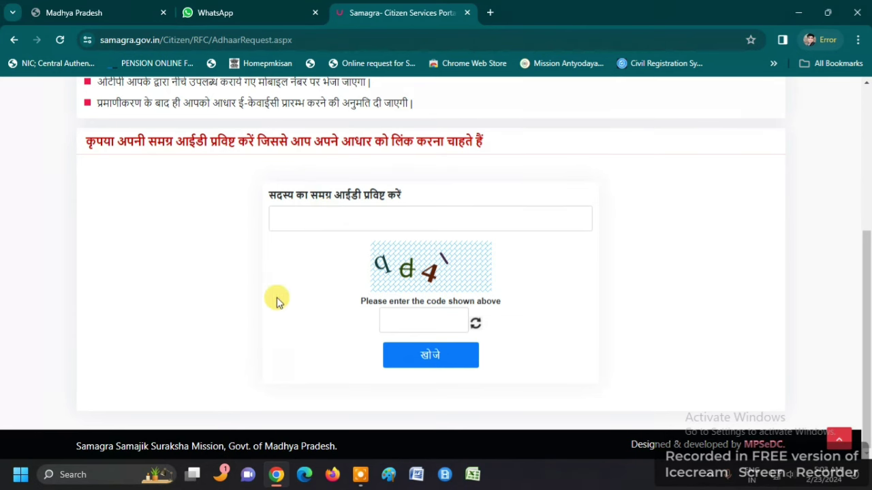
scroll(277, 297, up, 3)
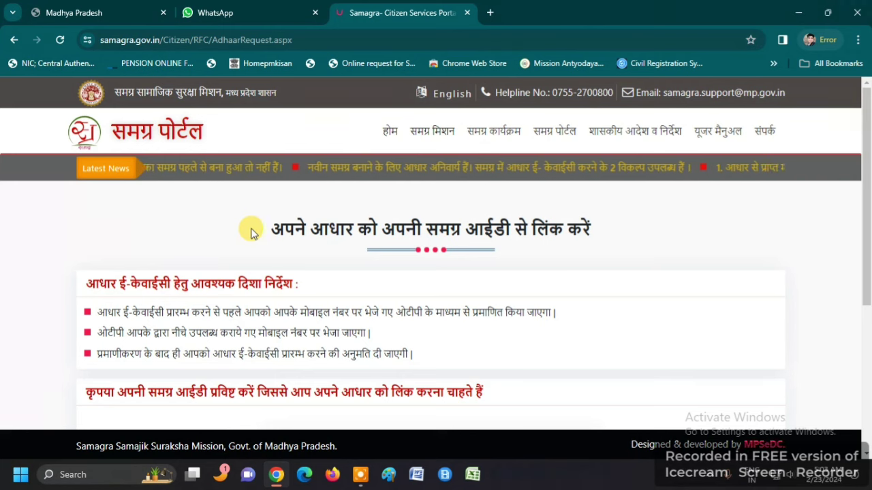
Step: Switch to the MP Bhulekh site and open the EKYC Report from the MIS reports
click(73, 13)
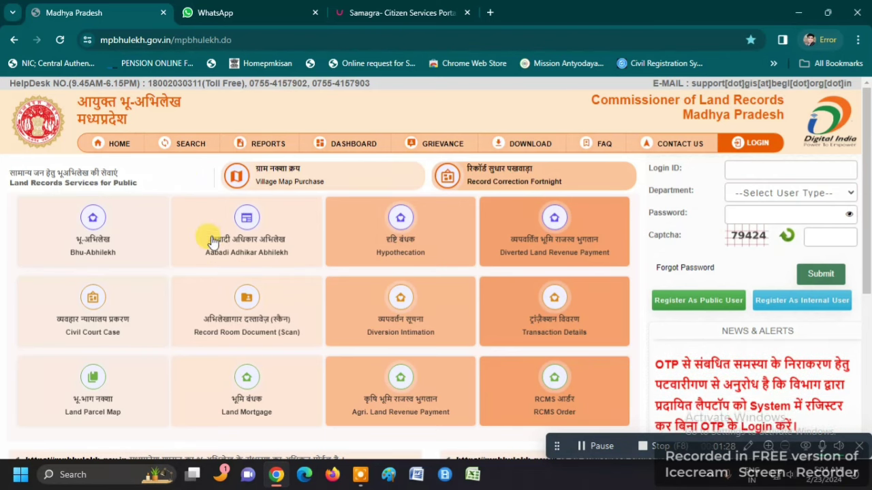
click(261, 150)
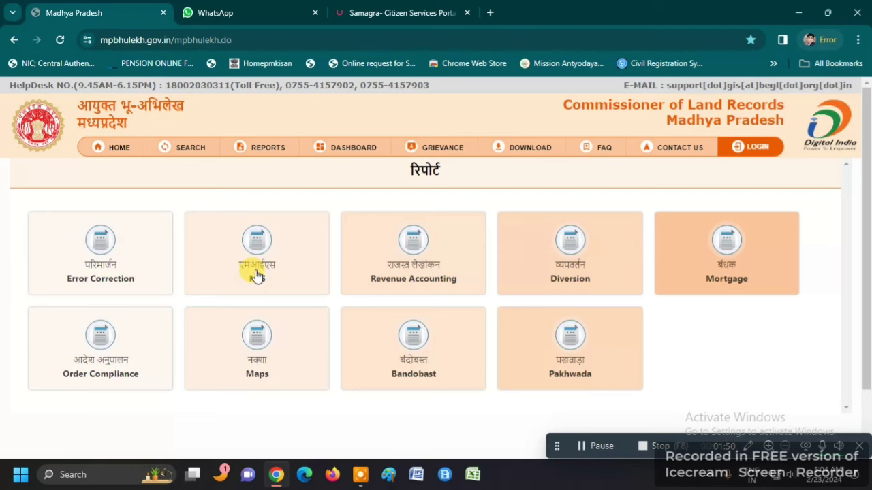
click(256, 273)
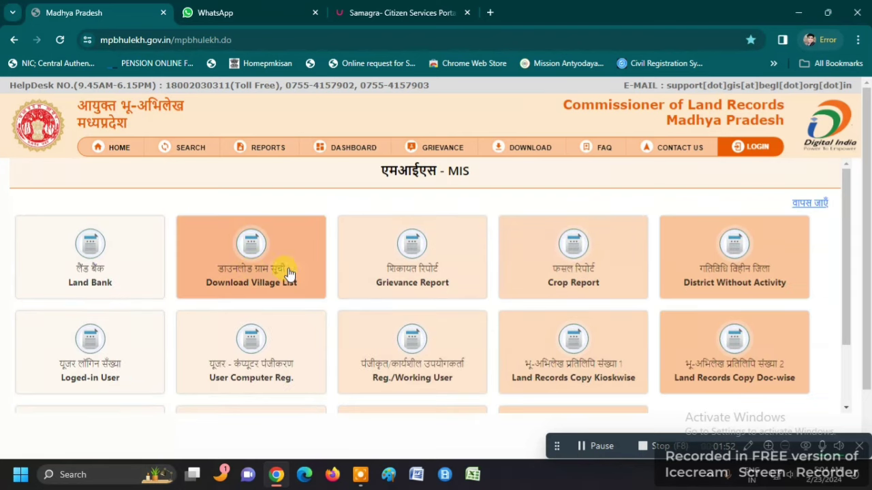
drag(380, 179, 481, 178)
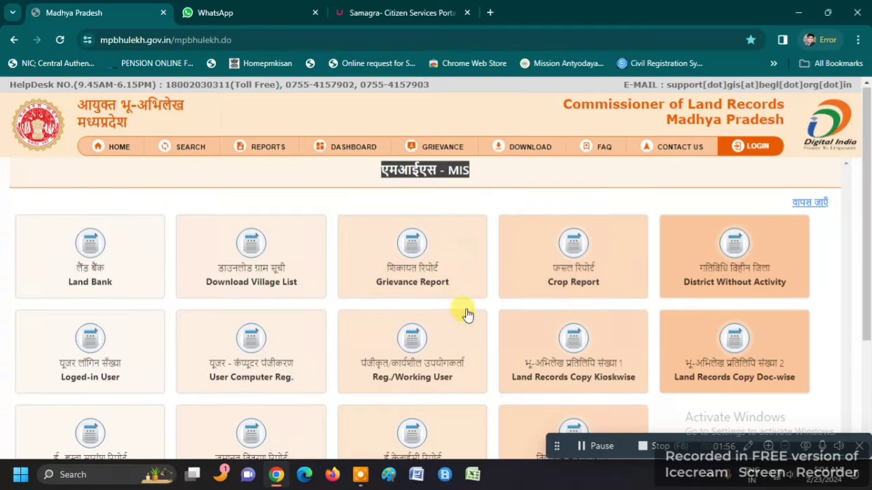
scroll(463, 312, down, 3)
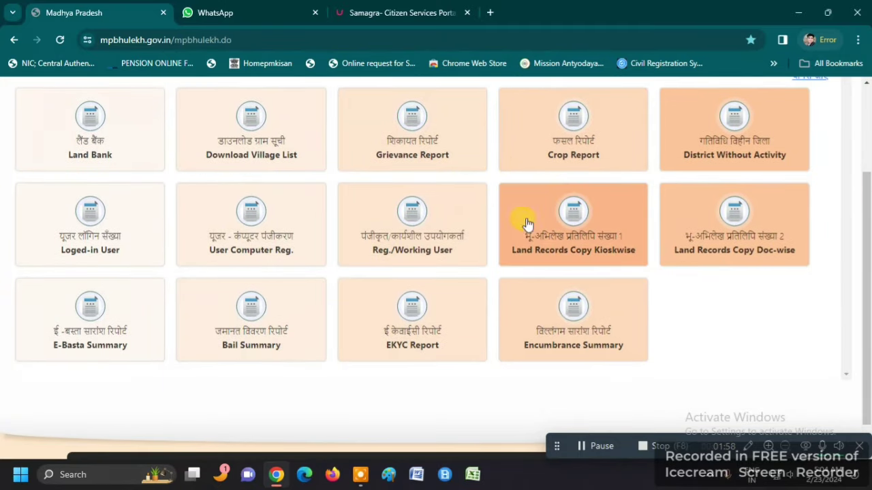
click(400, 351)
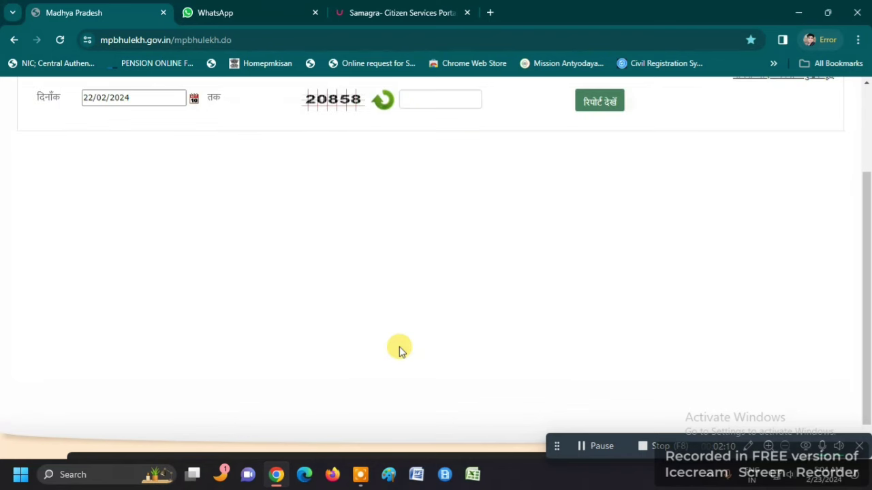
Step: Fill in the captcha code and generate the district-wise EKYC report
scroll(293, 340, up, 2)
double_click(63, 181)
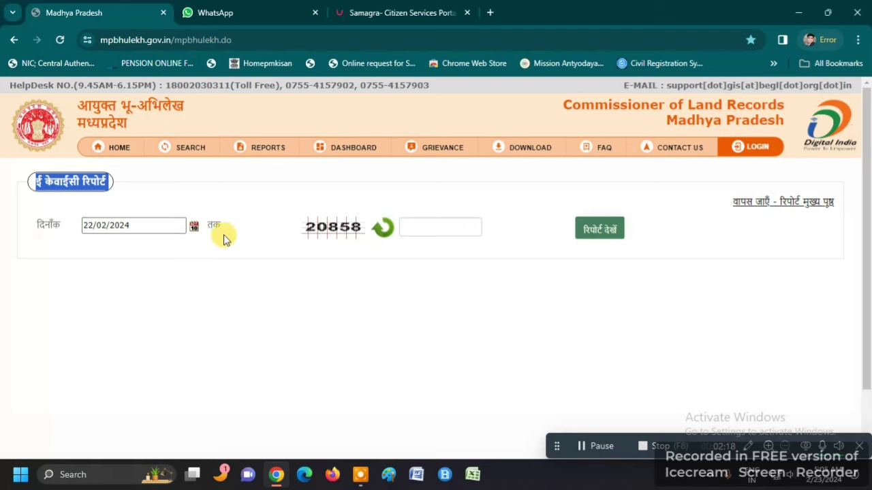
click(444, 226)
text(20858)
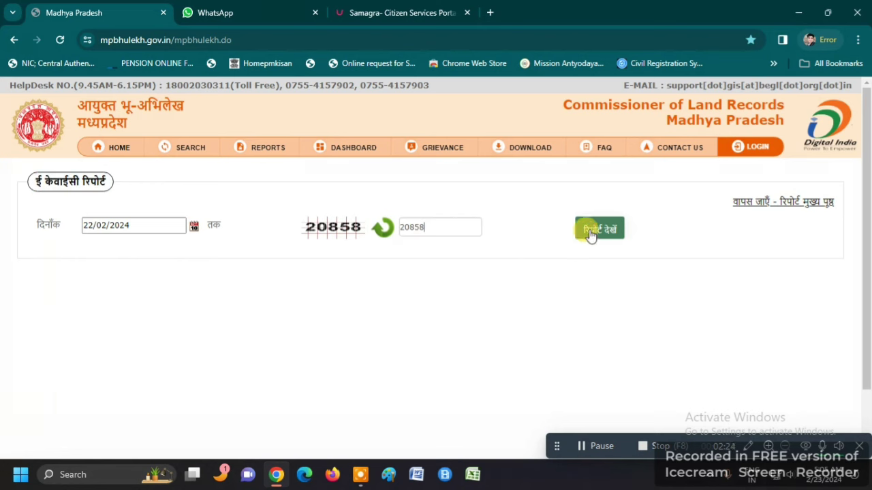
click(587, 232)
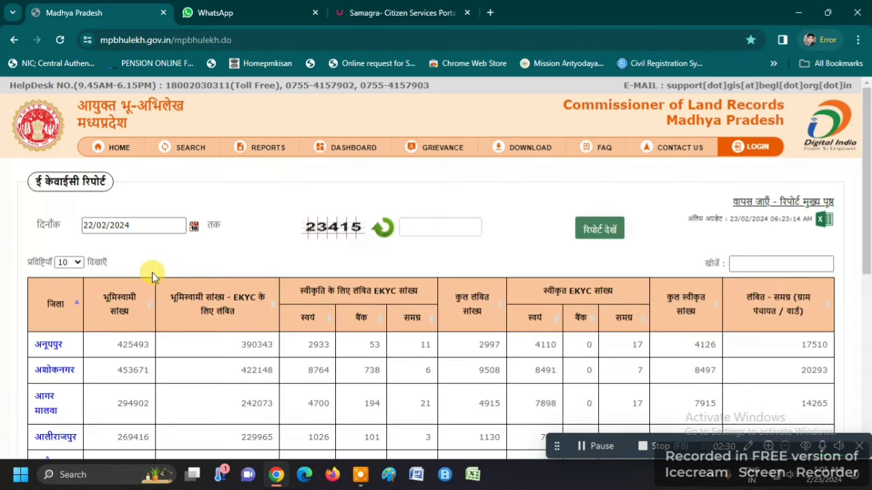
scroll(136, 278, down, 1)
scroll(119, 282, down, 2)
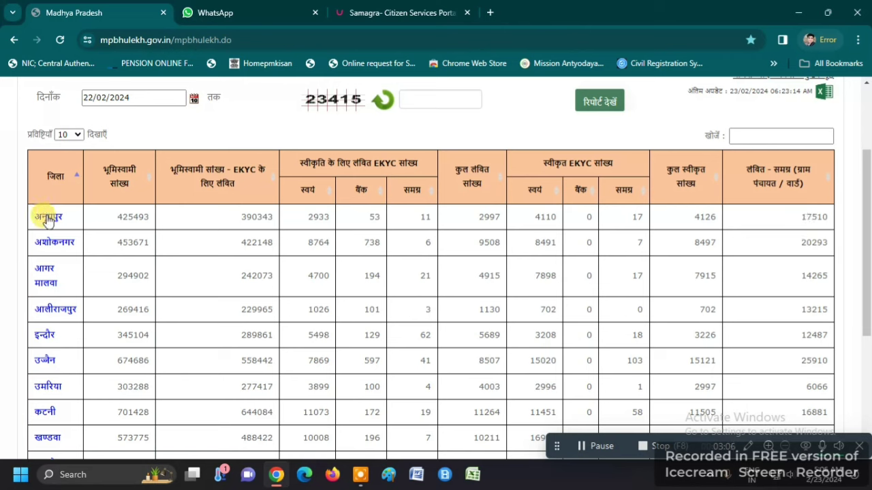
scroll(52, 300, down, 2)
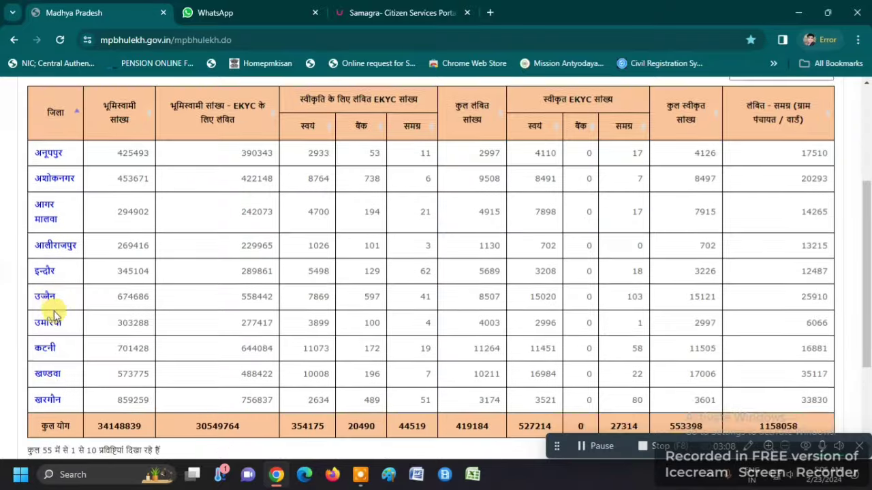
scroll(54, 320, up, 2)
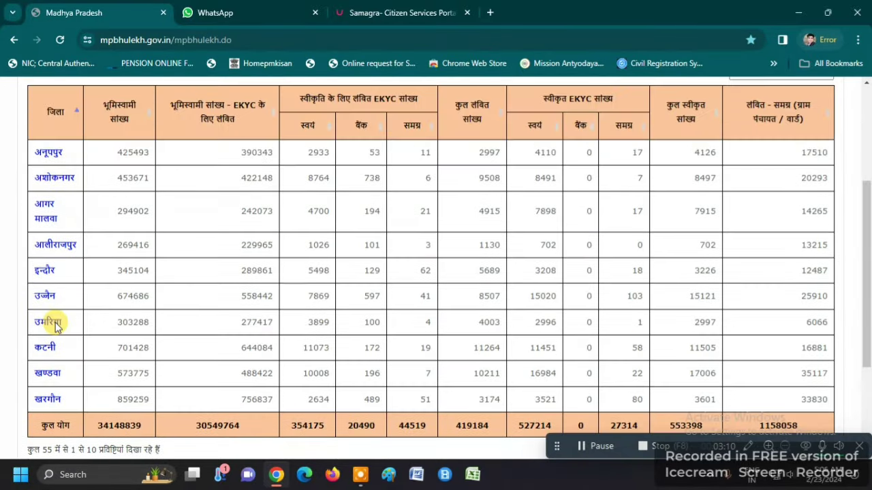
click(67, 135)
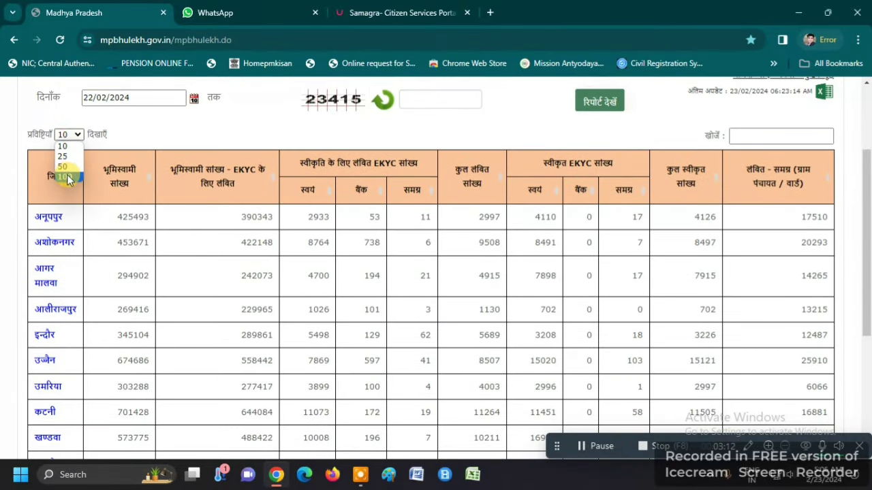
click(68, 179)
scroll(84, 288, down, 9)
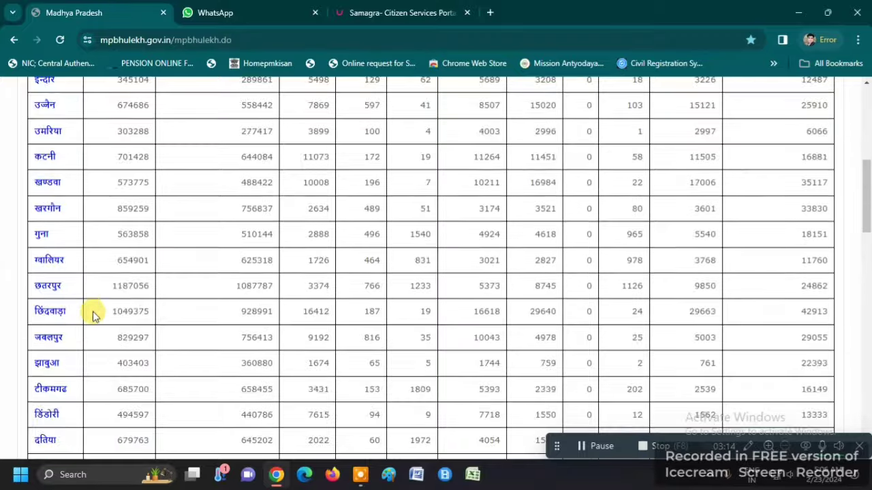
scroll(109, 331, up, 9)
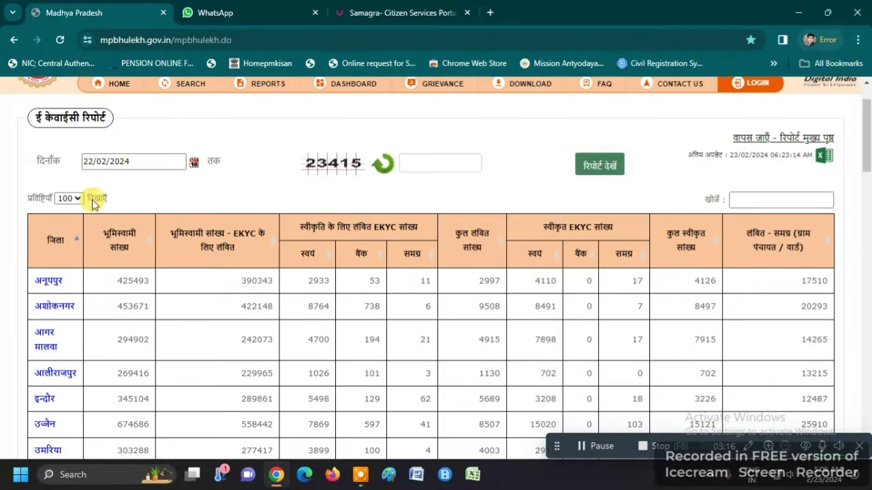
click(70, 199)
click(68, 210)
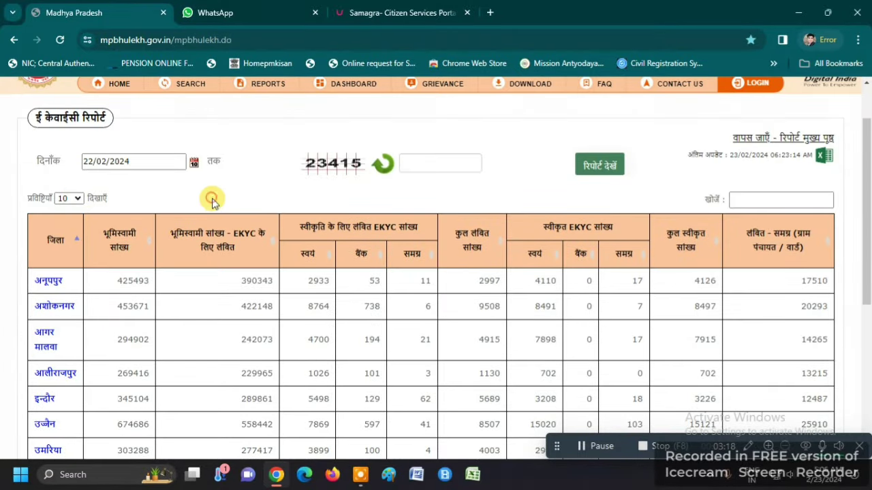
Step: Page through the district list to page 6 and open the हरदा district's tehsil-wise report
scroll(197, 211, down, 5)
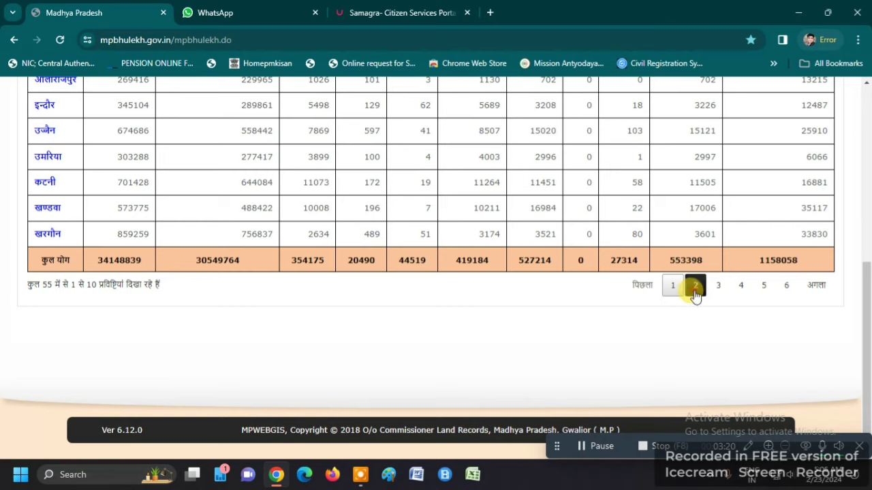
click(695, 286)
click(719, 289)
click(740, 292)
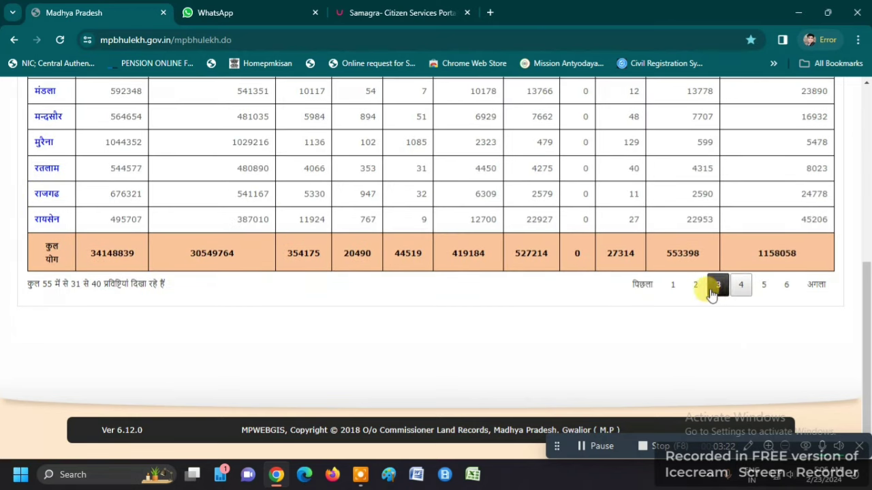
click(786, 289)
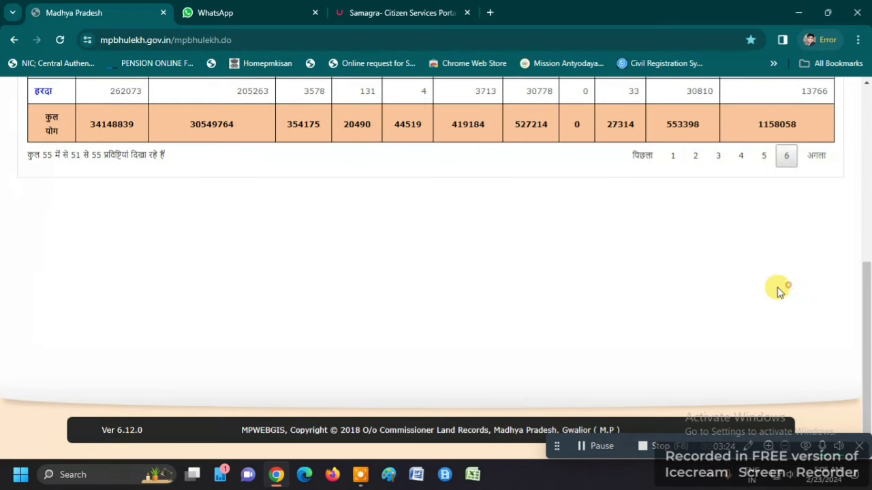
scroll(780, 289, up, 2)
scroll(341, 218, up, 1)
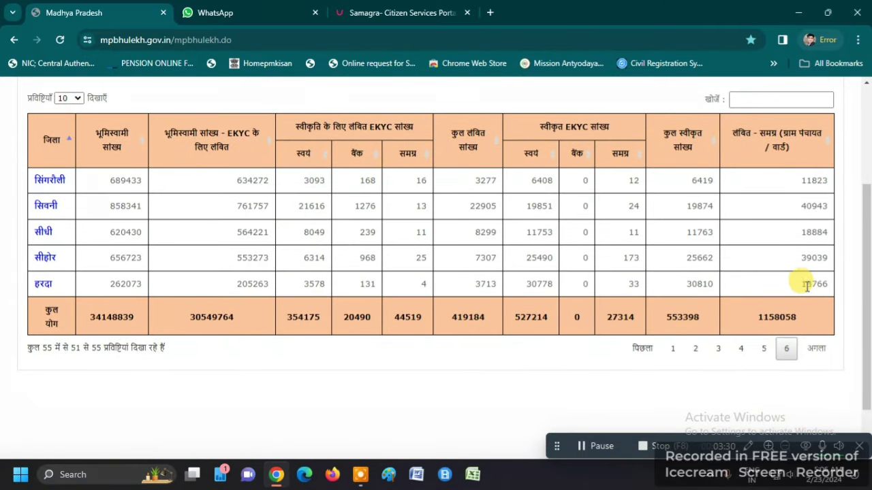
click(41, 286)
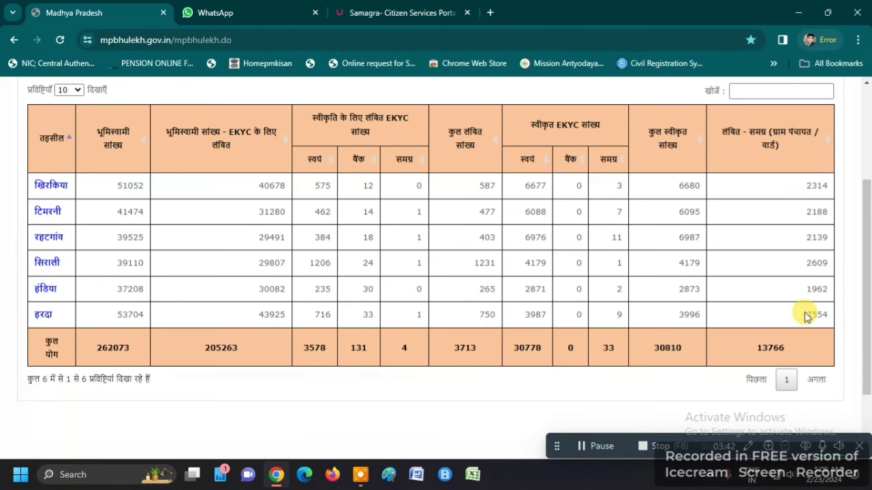
Step: Open the टिमरनी tehsil's village-wise report and go to page 3 of the village list
scroll(56, 315, up, 1)
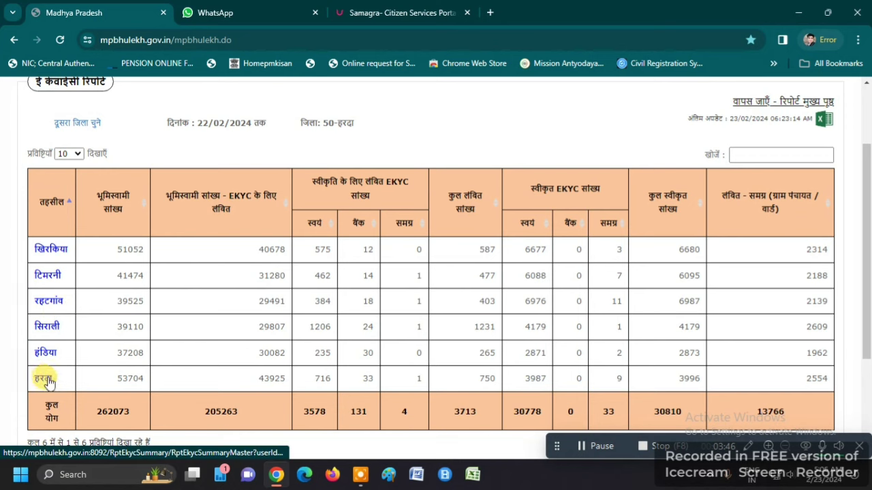
click(48, 277)
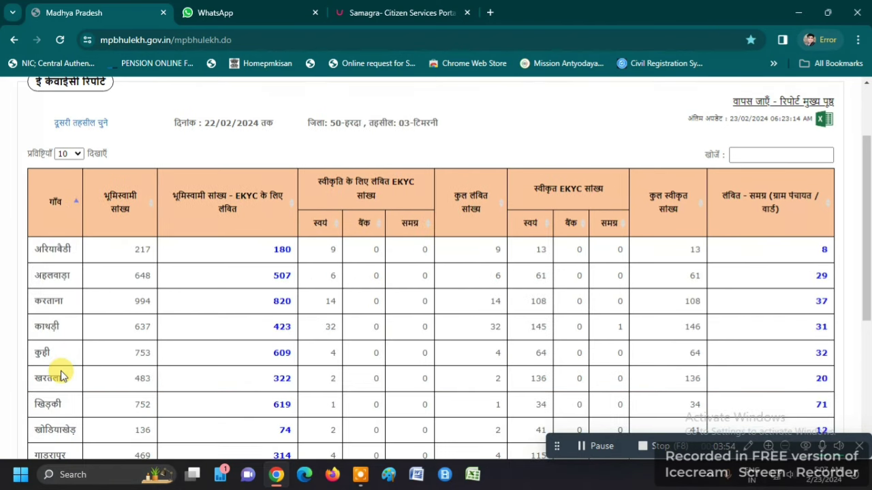
scroll(58, 331, down, 2)
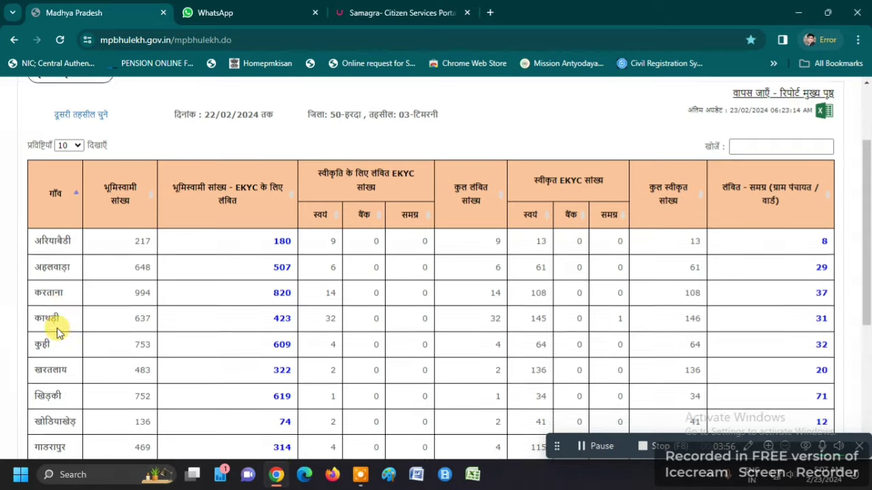
scroll(412, 408, down, 1)
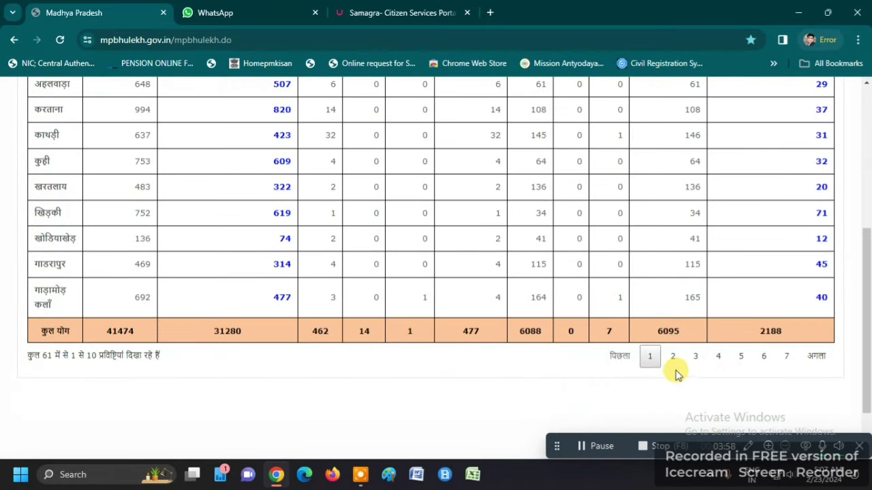
click(673, 359)
click(695, 359)
scroll(52, 279, up, 2)
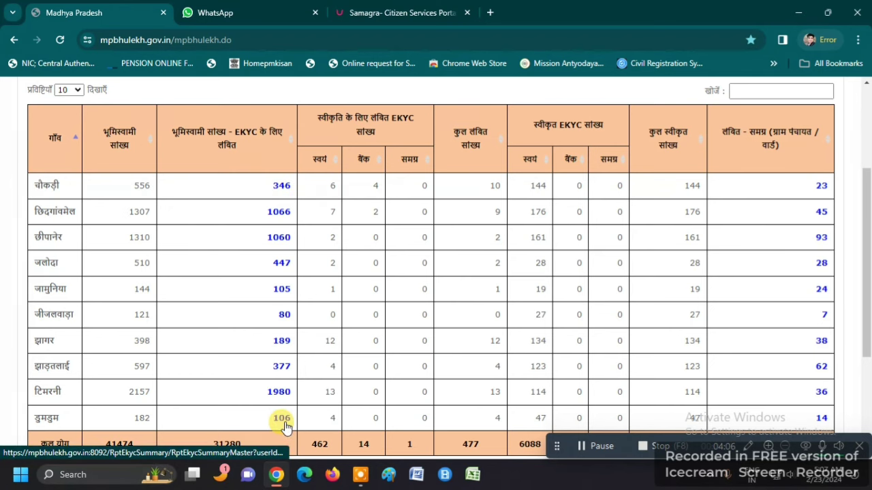
Step: Go to page 6 of the village list and locate the सामरधा row's landowner count and pending EKYC count
scroll(351, 403, down, 1)
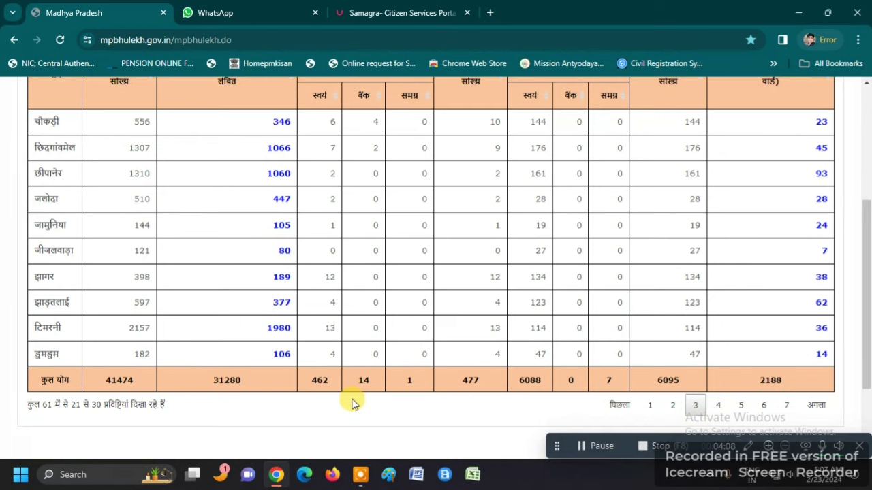
scroll(284, 365, up, 1)
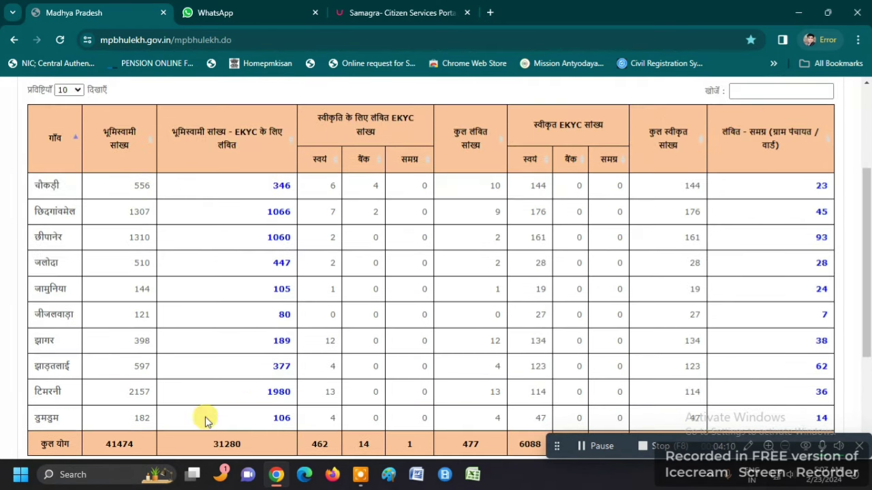
scroll(349, 366, down, 1)
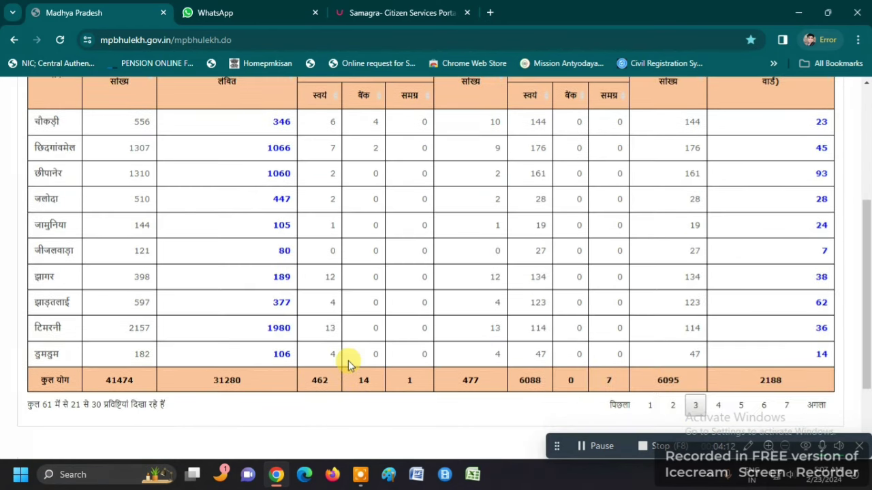
click(761, 405)
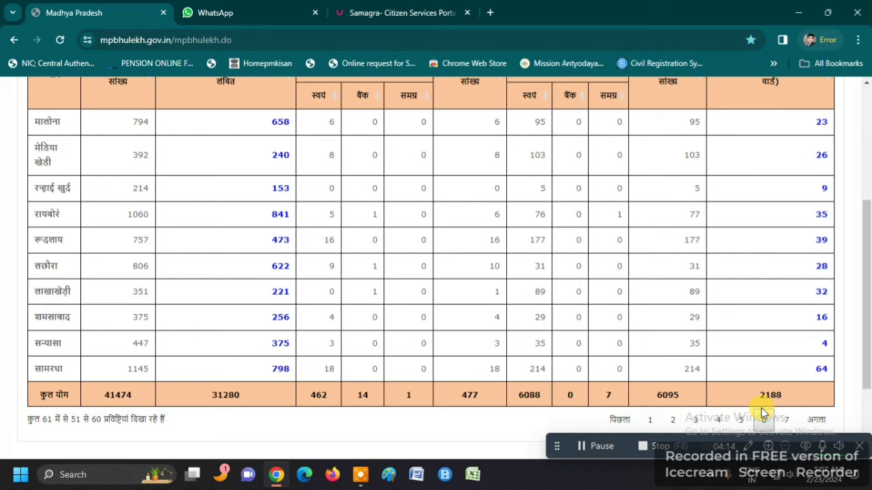
double_click(138, 368)
scroll(138, 368, up, 1)
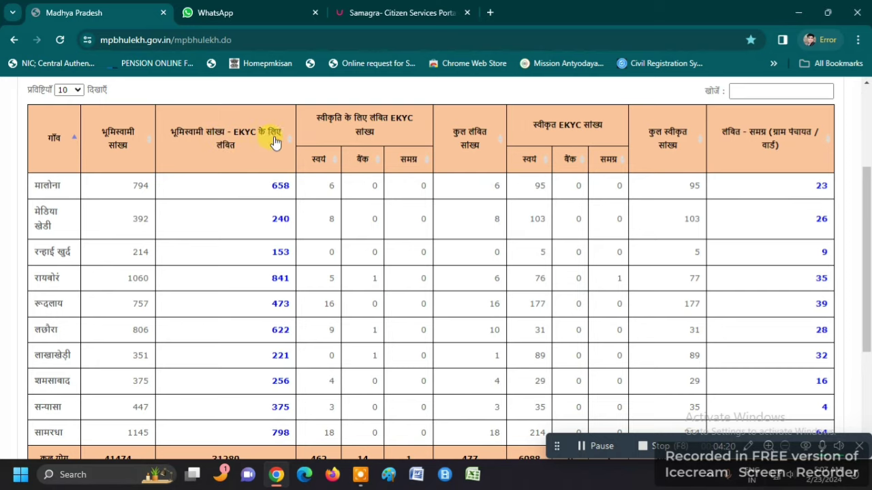
scroll(259, 259, down, 2)
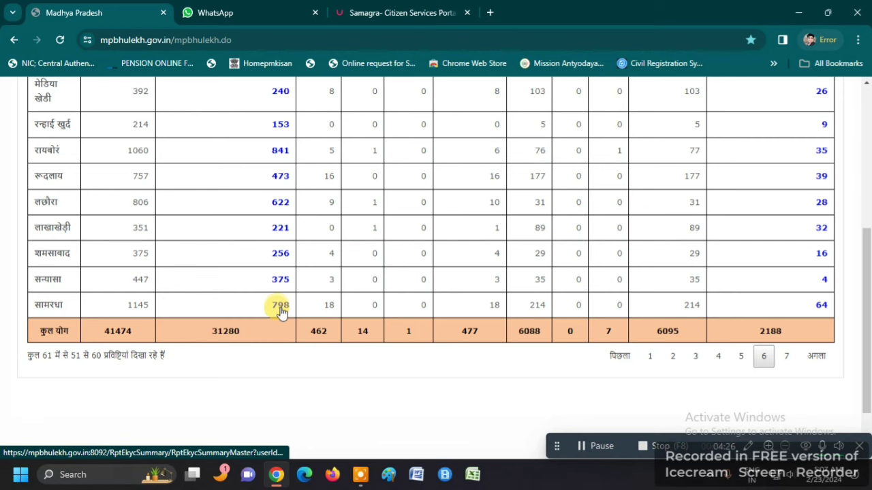
Step: Open the list of landowners pending EKYC for सामरधा and look through the names
click(281, 308)
scroll(327, 286, up, 3)
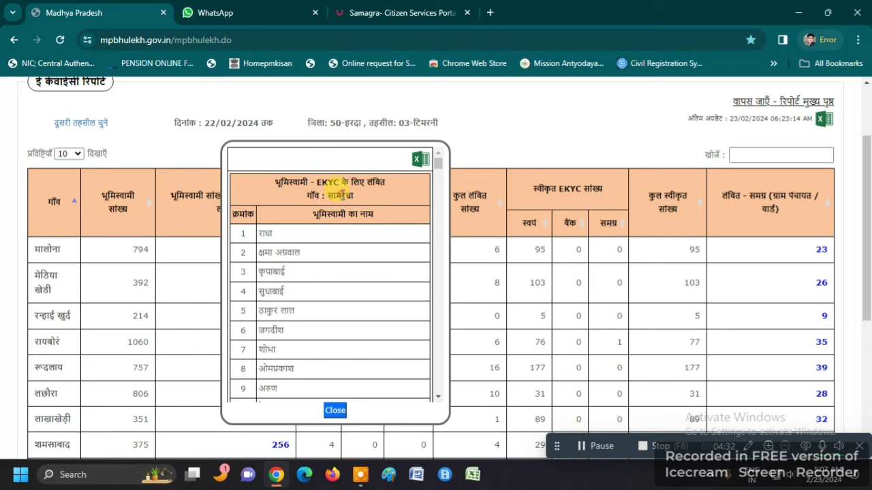
triple_click(328, 214)
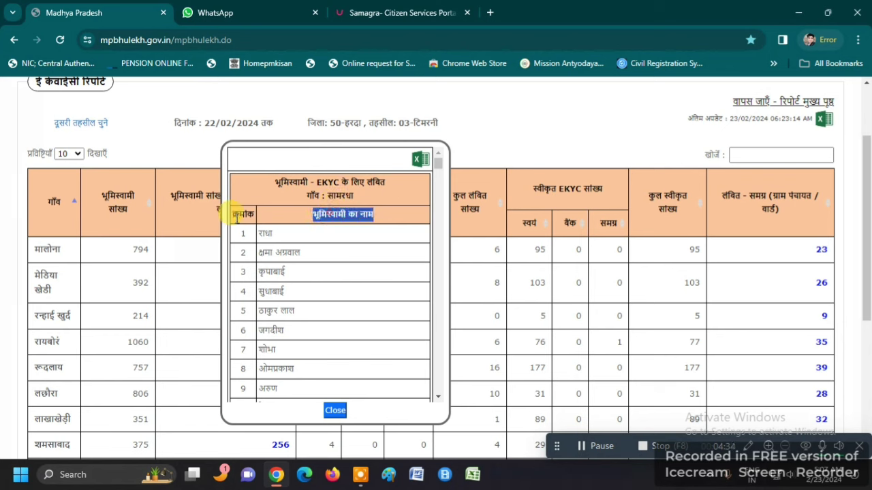
scroll(297, 289, down, 5)
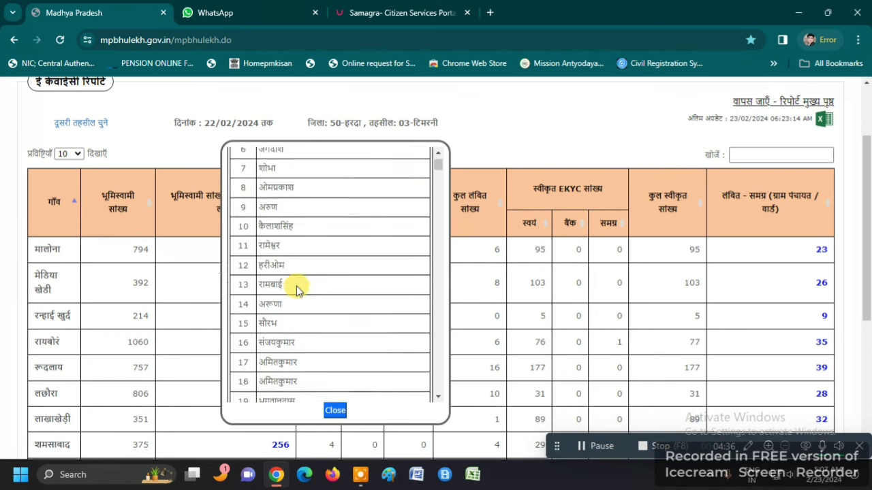
scroll(297, 288, down, 6)
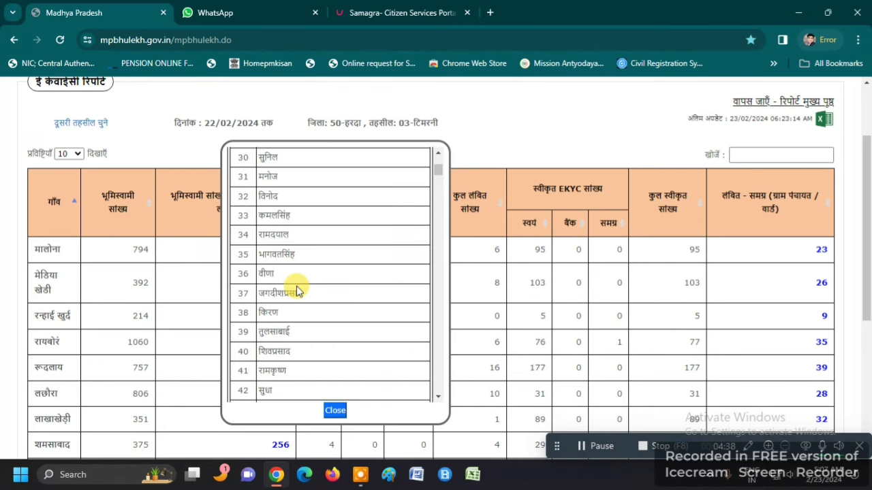
scroll(297, 289, down, 6)
scroll(321, 315, up, 14)
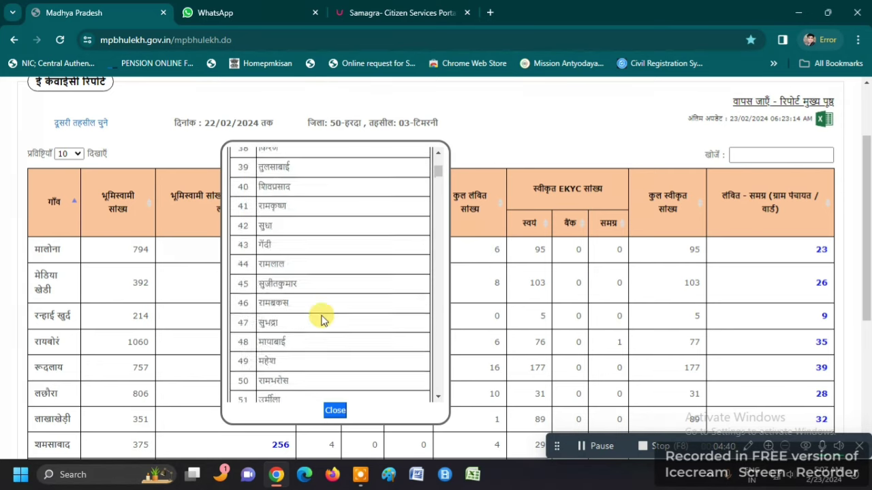
scroll(321, 315, up, 3)
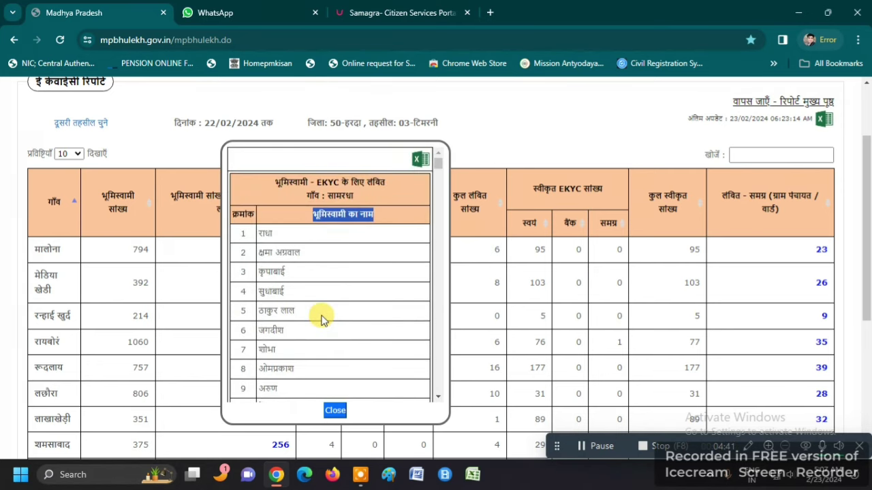
Step: Export the सामरधा pending-EKYC landowner list to Excel for review, and close the list back in the browser
click(420, 162)
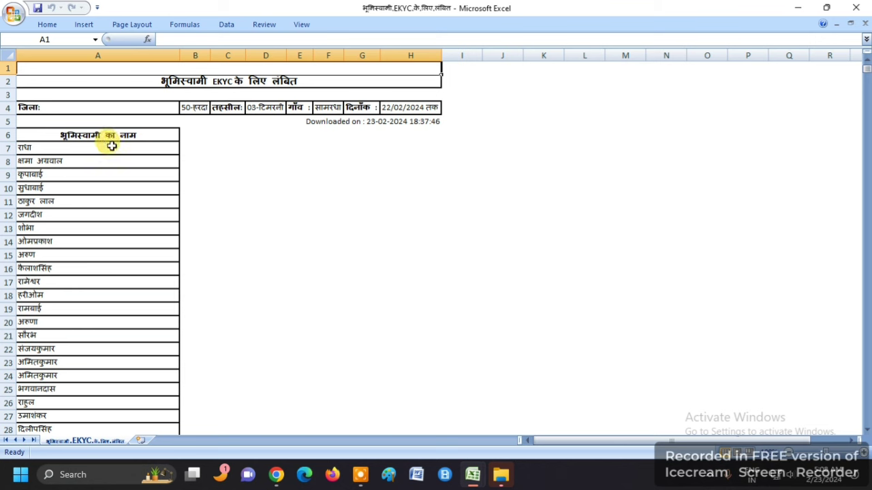
scroll(54, 236, down, 9)
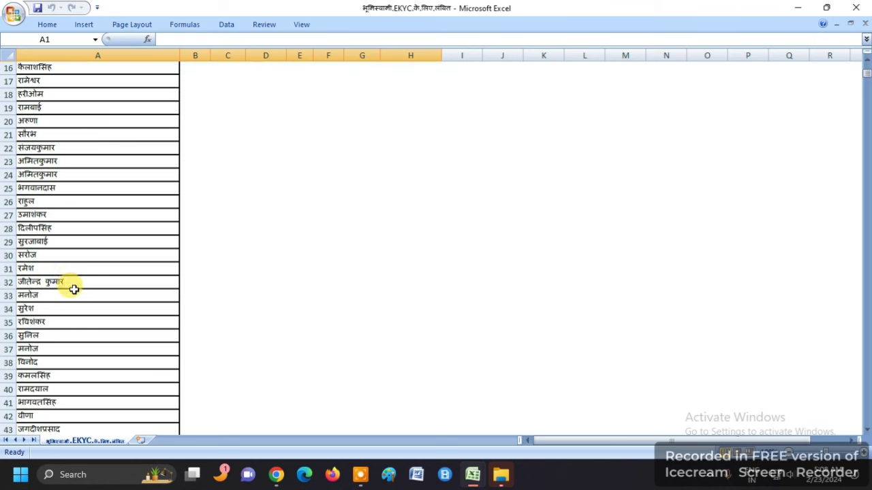
scroll(74, 310, down, 18)
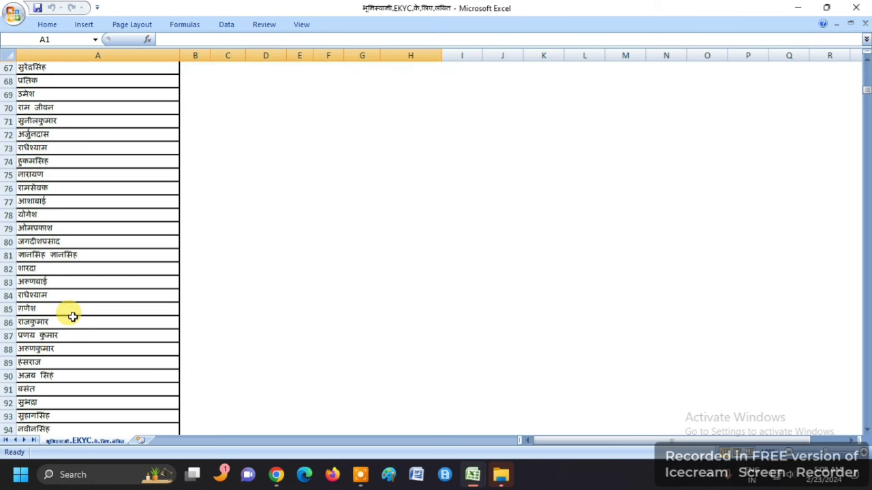
scroll(105, 365, up, 20)
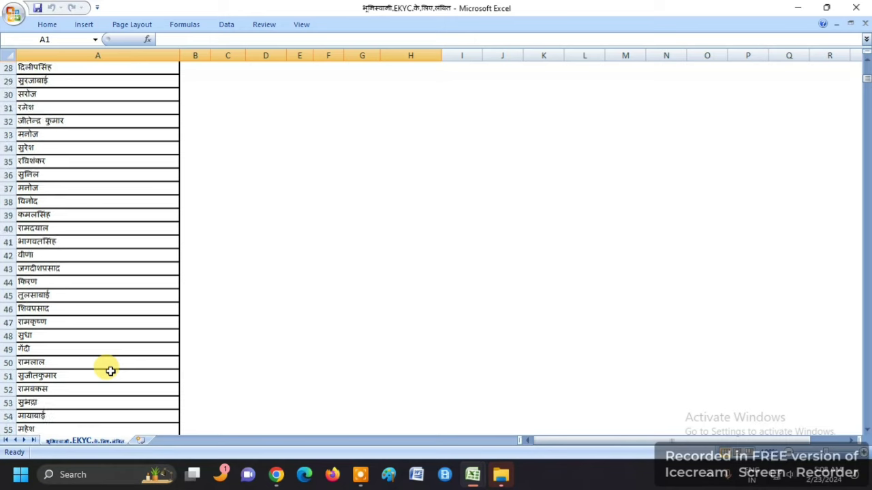
scroll(109, 368, up, 2)
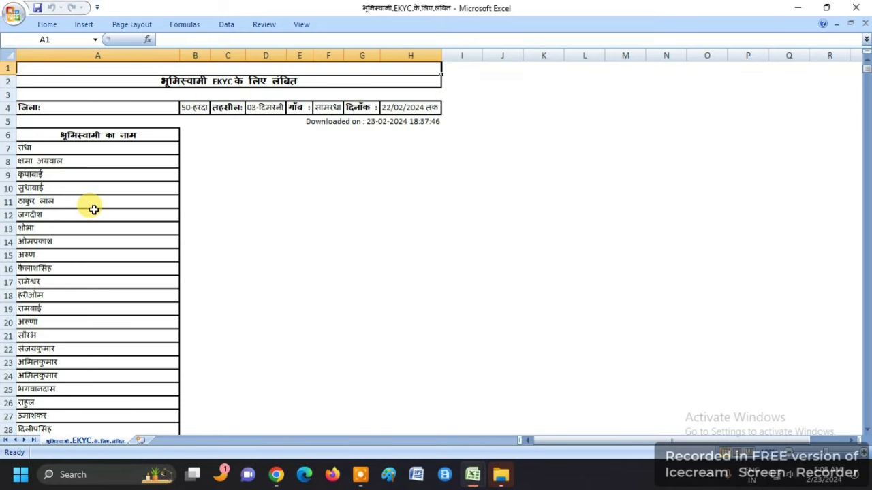
key(alt+Tab)
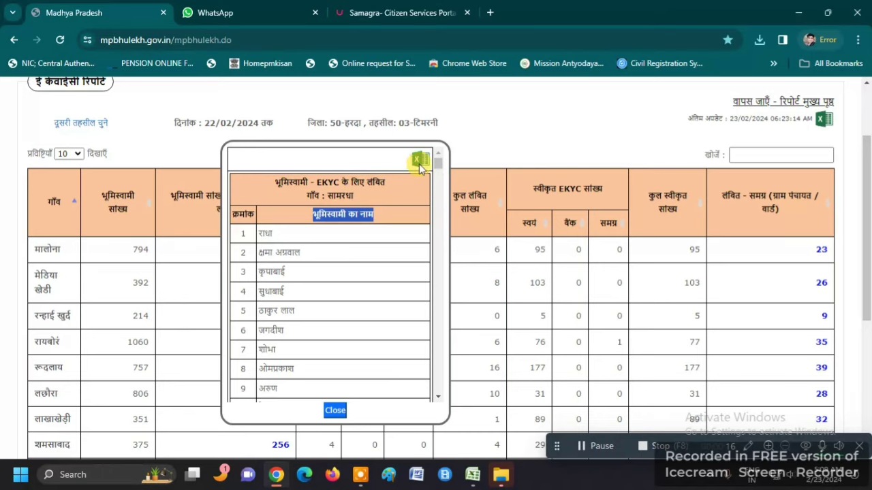
click(336, 413)
Step: Check the लंबित - समग्र (ग्राम पंचायत / वार्ड) list for सामरधा and close it
scroll(247, 395, down, 4)
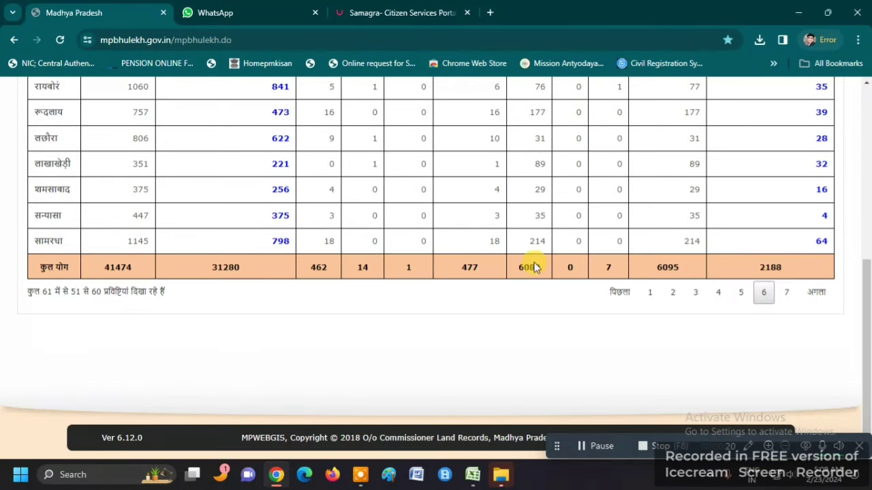
scroll(831, 252, up, 5)
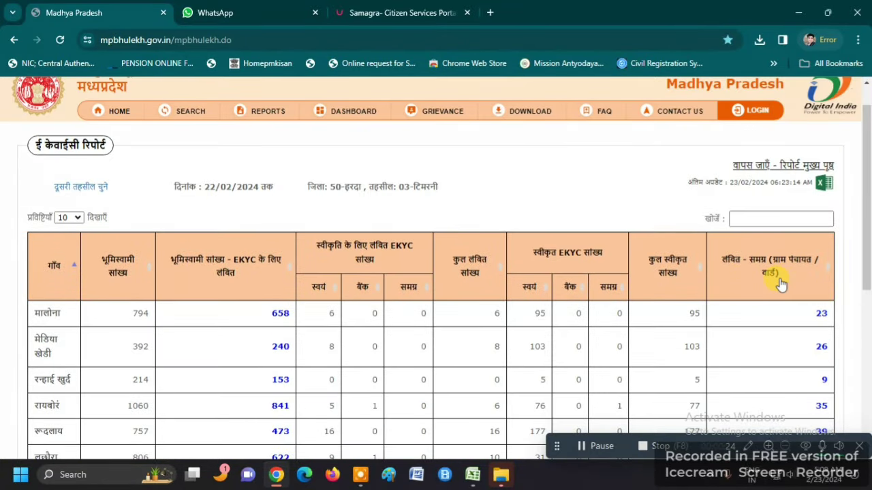
scroll(780, 285, down, 5)
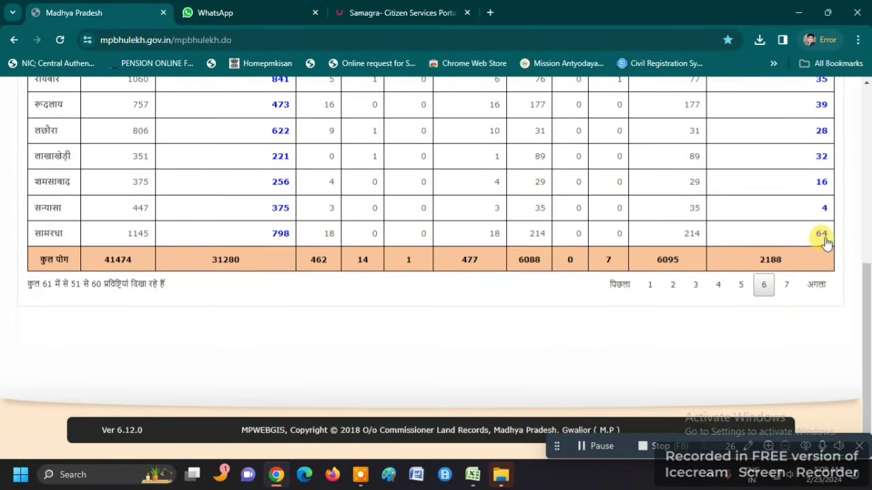
scroll(822, 340, up, 1)
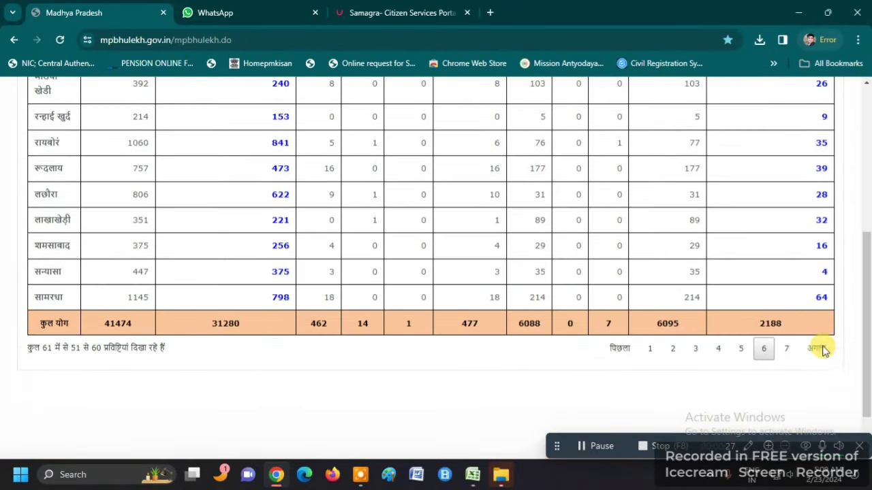
click(820, 298)
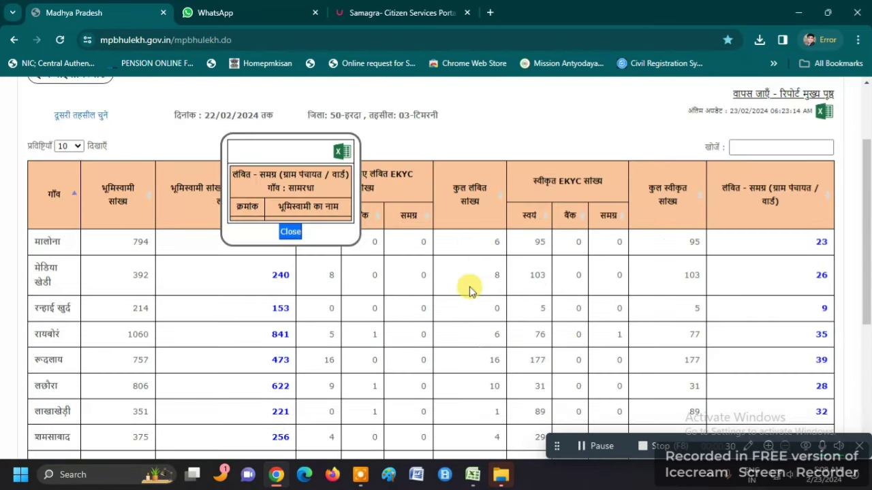
scroll(306, 198, down, 1)
scroll(306, 196, up, 1)
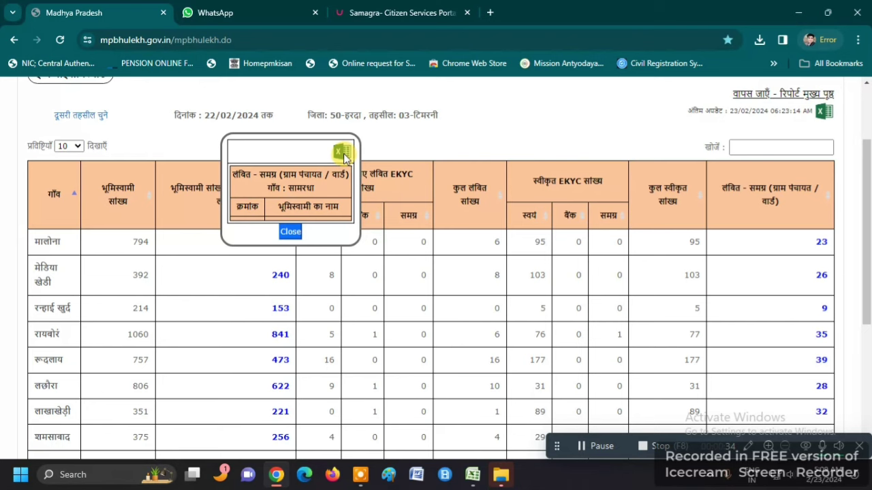
click(289, 231)
Step: Find the सामरधा row in the village report, view its exported landowner list in Excel, and return to the browser
scroll(282, 273, down, 2)
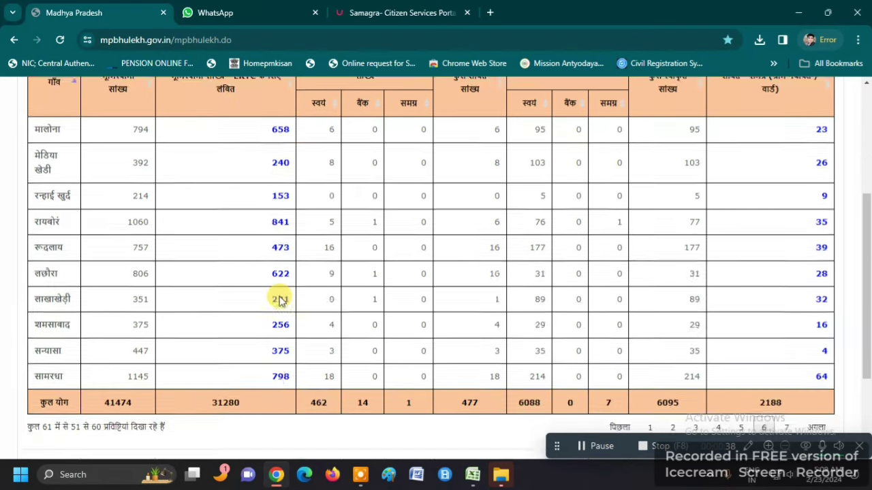
scroll(279, 300, down, 1)
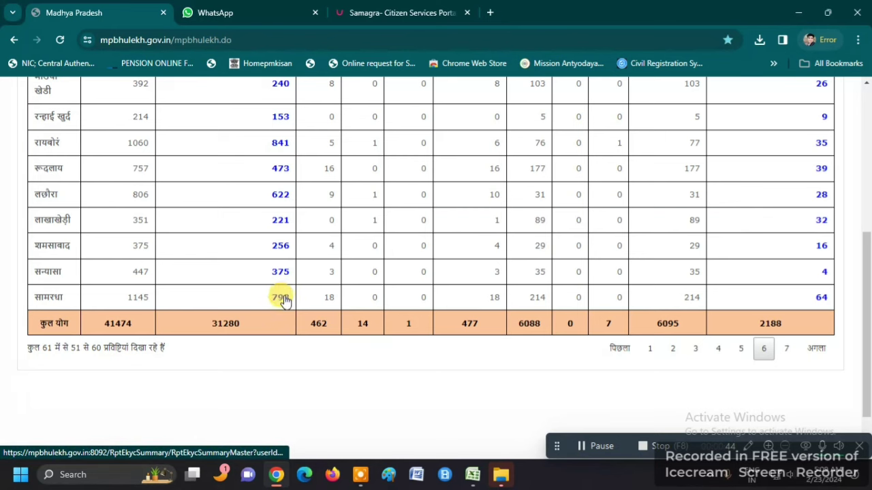
mouse_move(472, 475)
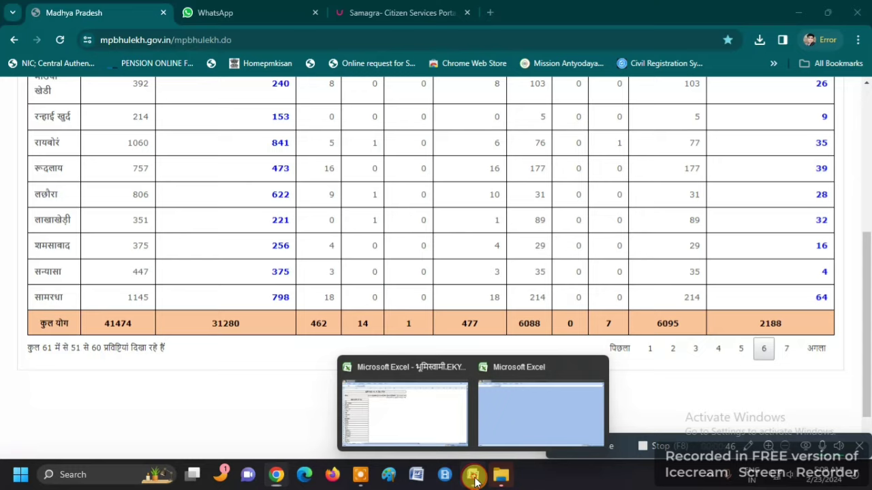
click(417, 407)
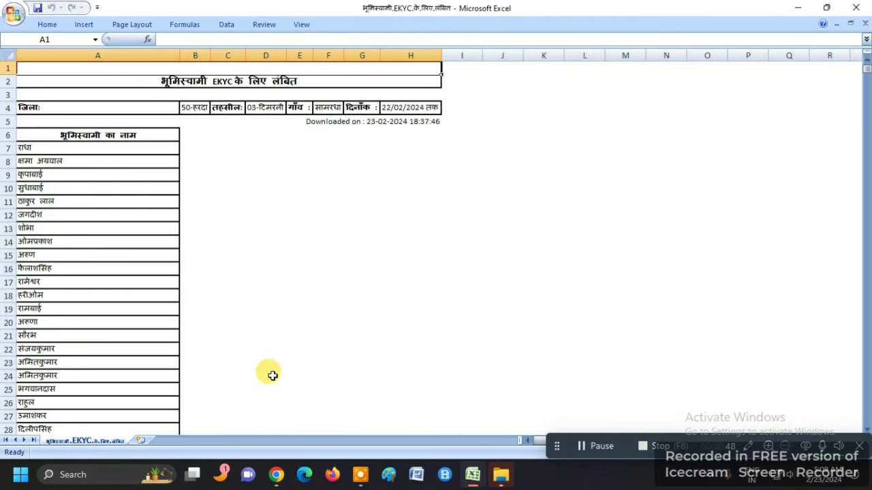
click(278, 473)
Step: Reopen the सामरधा list of landowners pending EKYC, view it, and close it
scroll(292, 351, up, 4)
scroll(295, 351, down, 3)
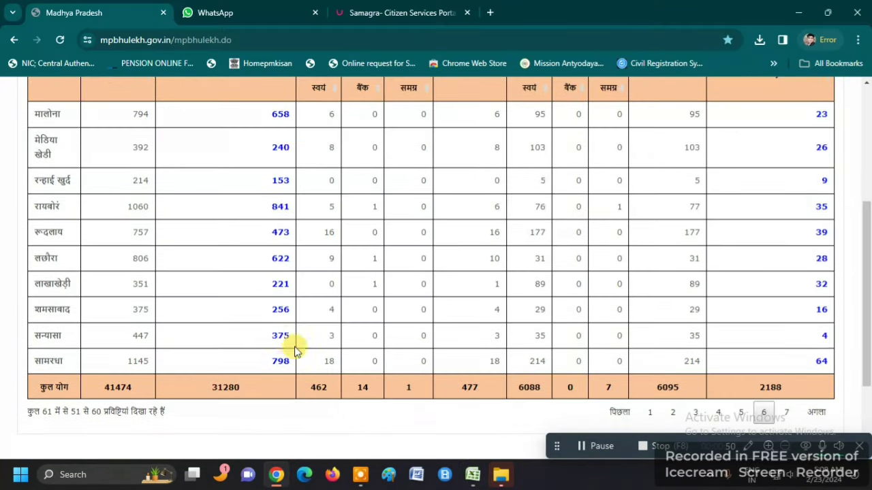
click(280, 361)
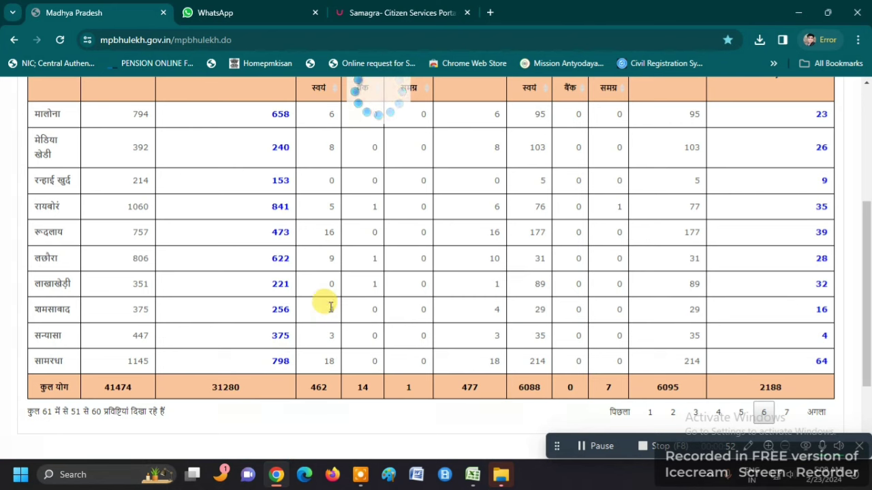
scroll(293, 232, up, 1)
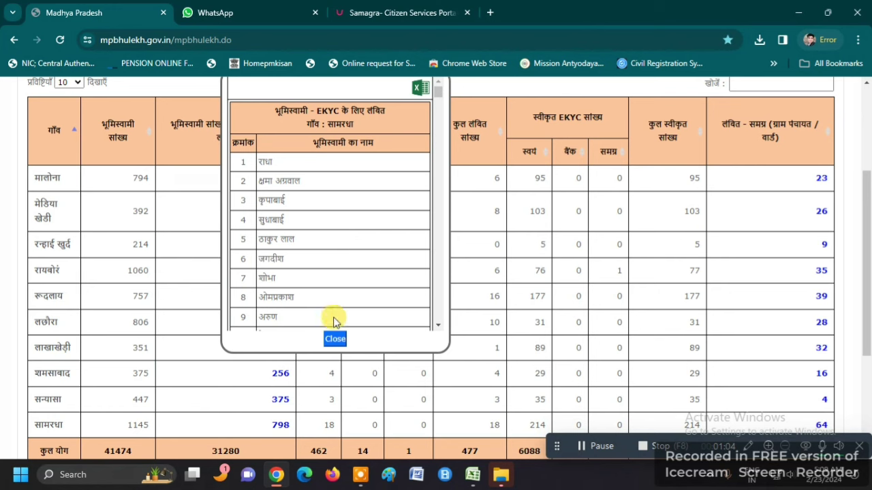
click(335, 344)
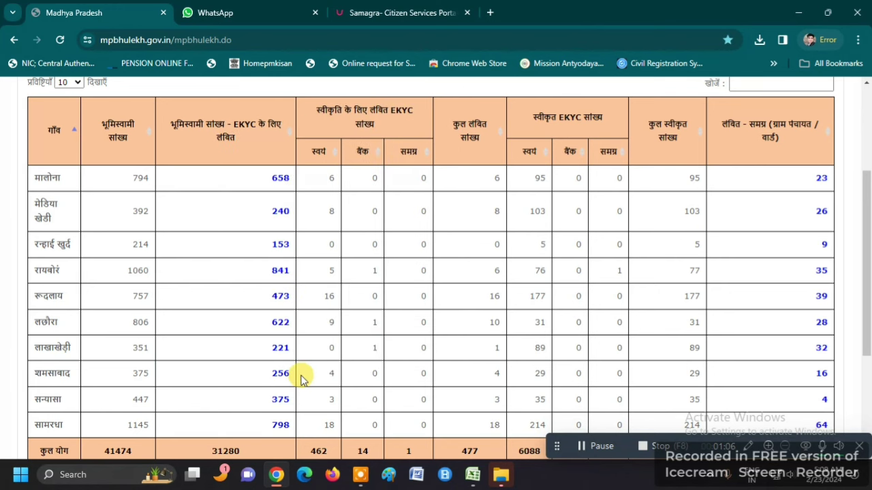
Step: Export the टिमरनी village-wise EKYC report to Excel and check the शमसाबाद row's figures across the columns
scroll(323, 385, up, 1)
scroll(323, 386, up, 3)
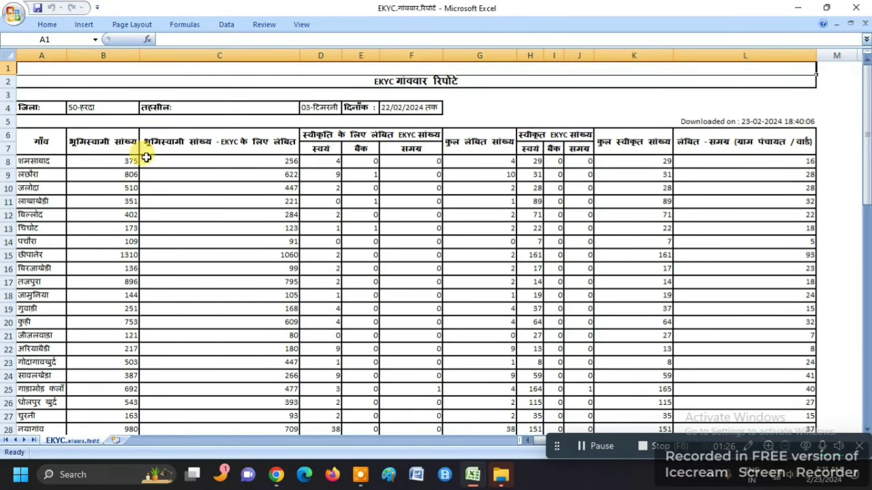
click(27, 164)
click(102, 162)
click(202, 163)
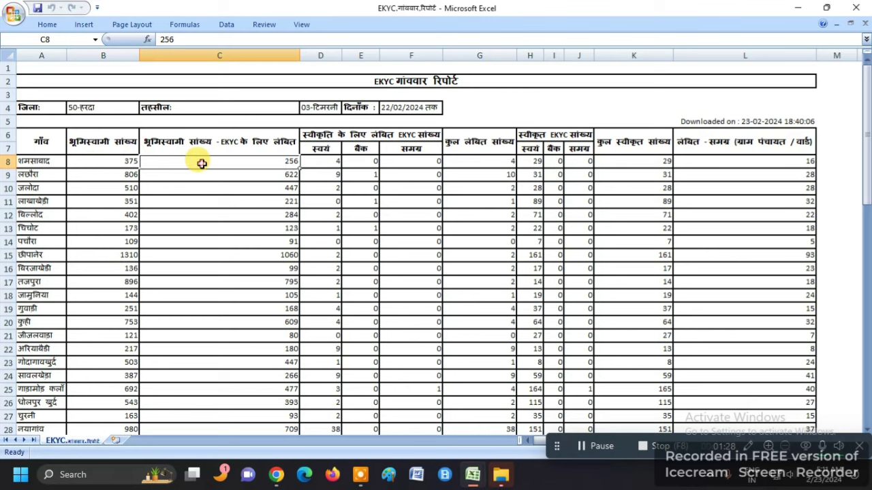
click(321, 162)
click(361, 162)
click(409, 162)
click(523, 165)
click(724, 172)
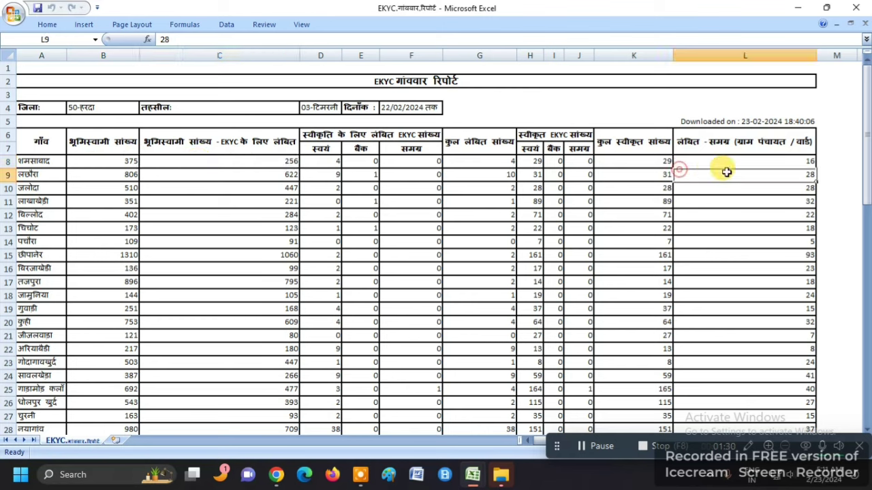
Step: Compare the portal's village table with the exported EKYC report in Excel, reviewing it through the कुल योग row, and return to the browser
click(276, 475)
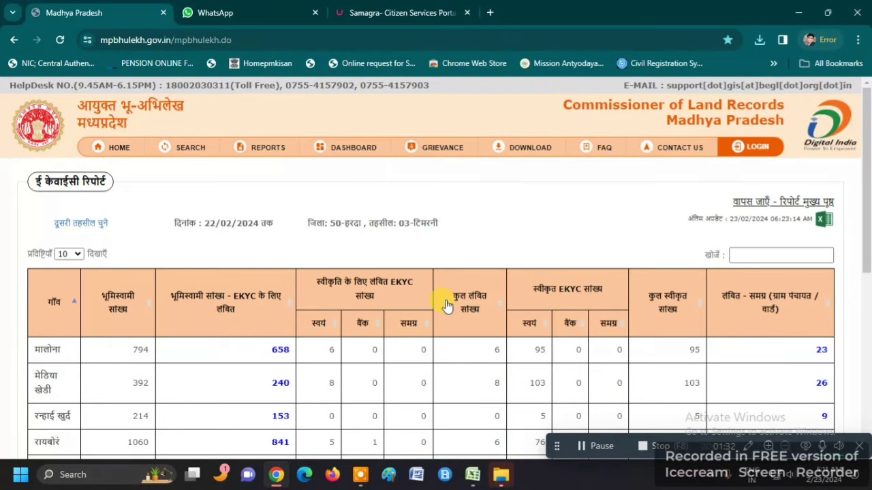
scroll(218, 317, down, 2)
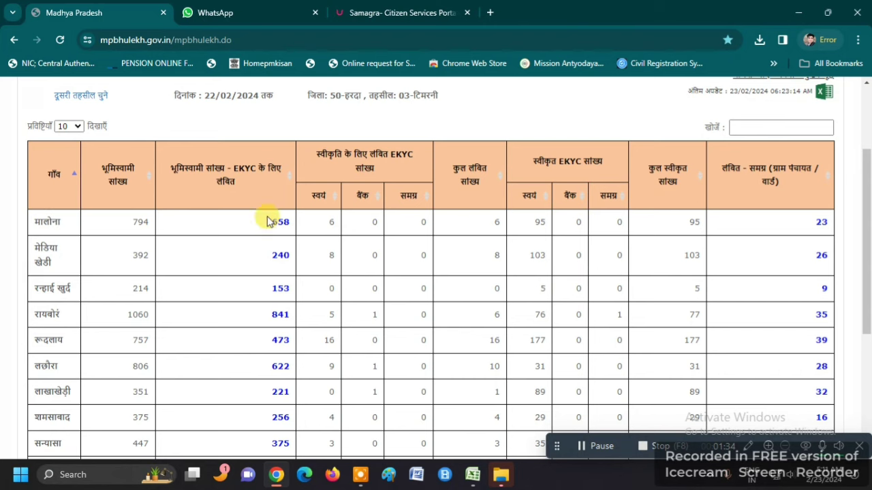
click(472, 475)
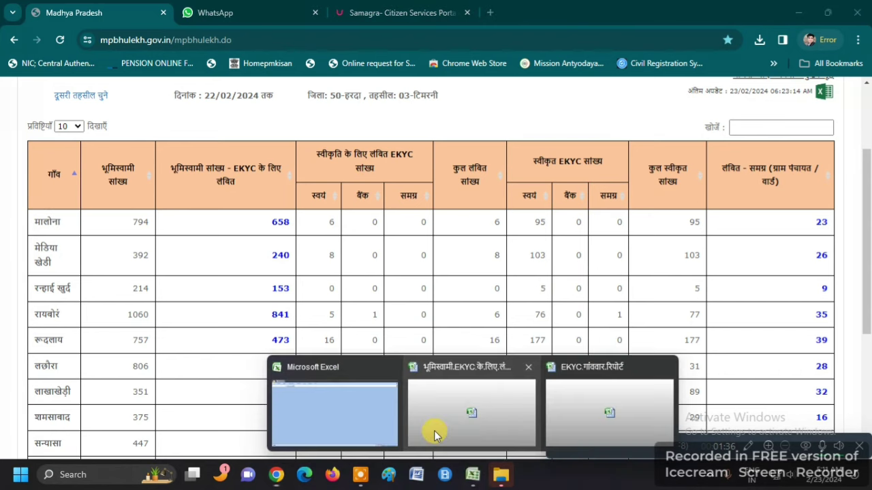
click(342, 408)
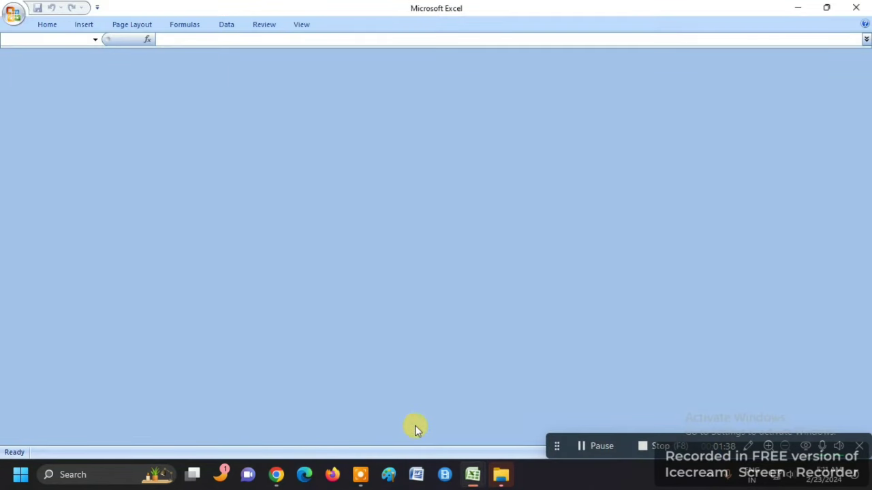
click(468, 411)
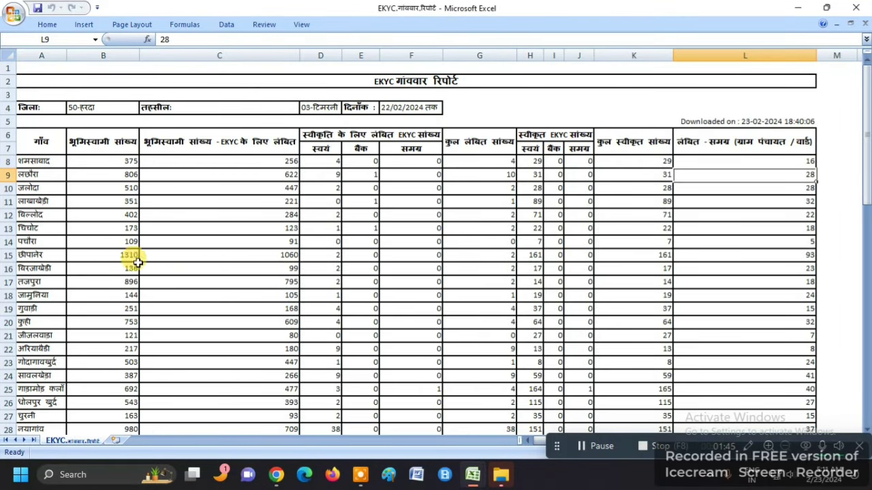
scroll(285, 308, down, 20)
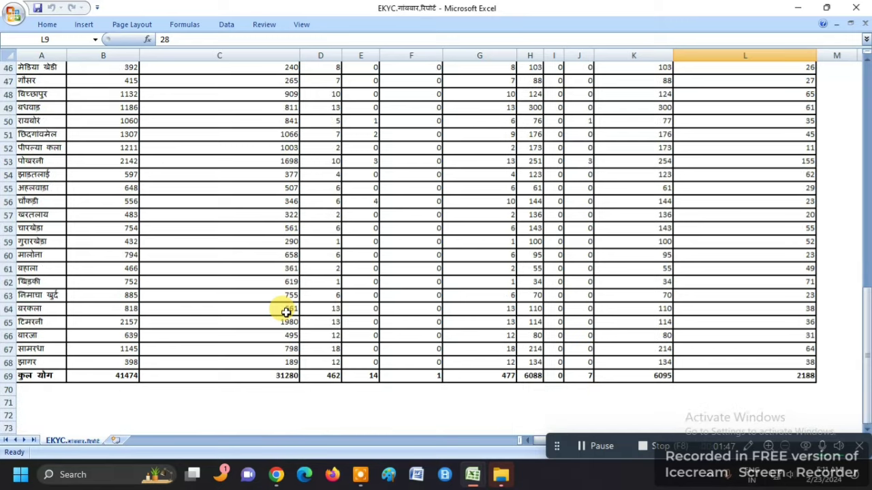
scroll(286, 312, up, 20)
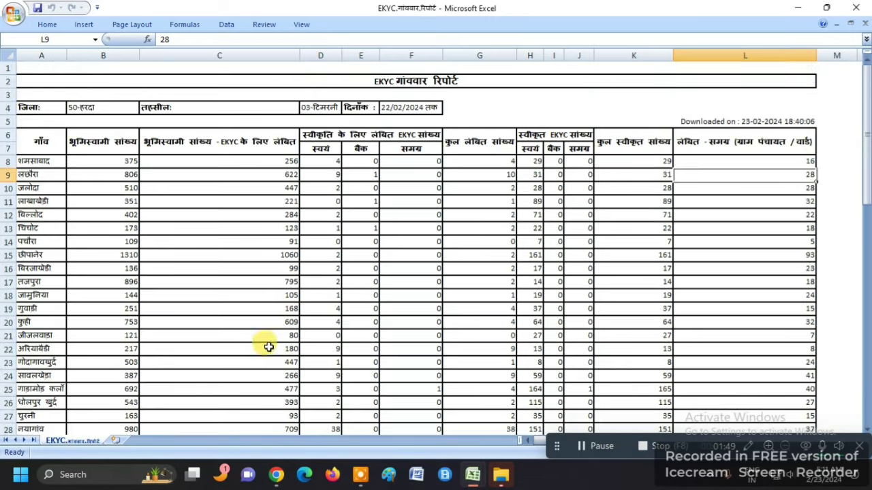
click(293, 480)
scroll(320, 331, up, 3)
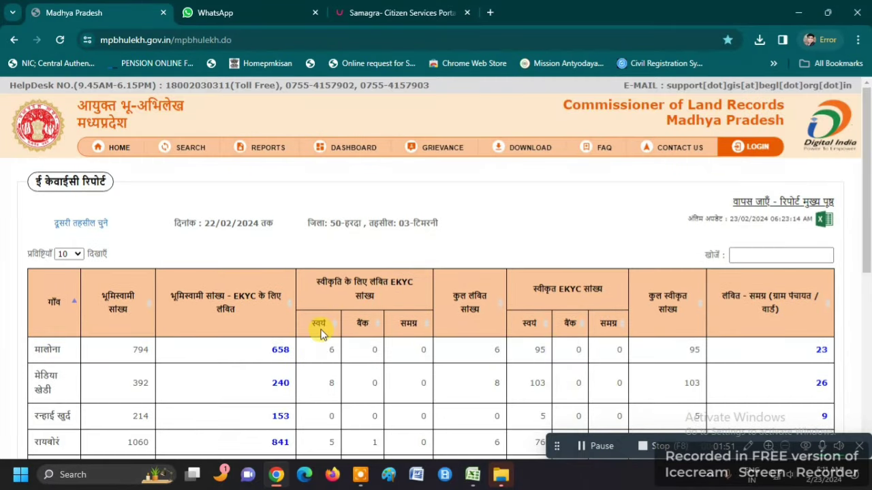